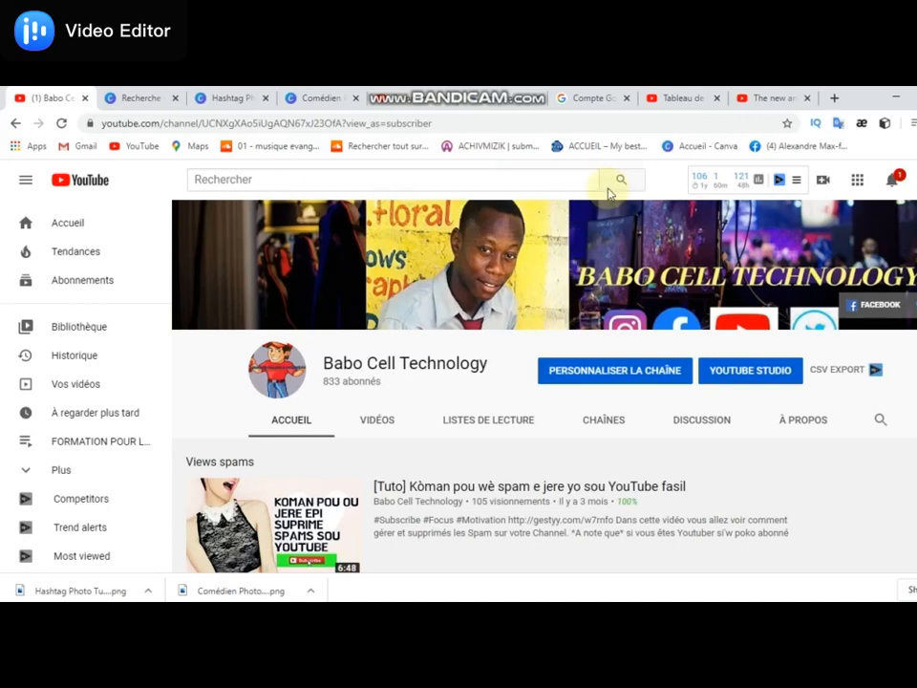
Step: Switch to the second channel's account and open its YouTube Studio dashboard
left_click(694, 96)
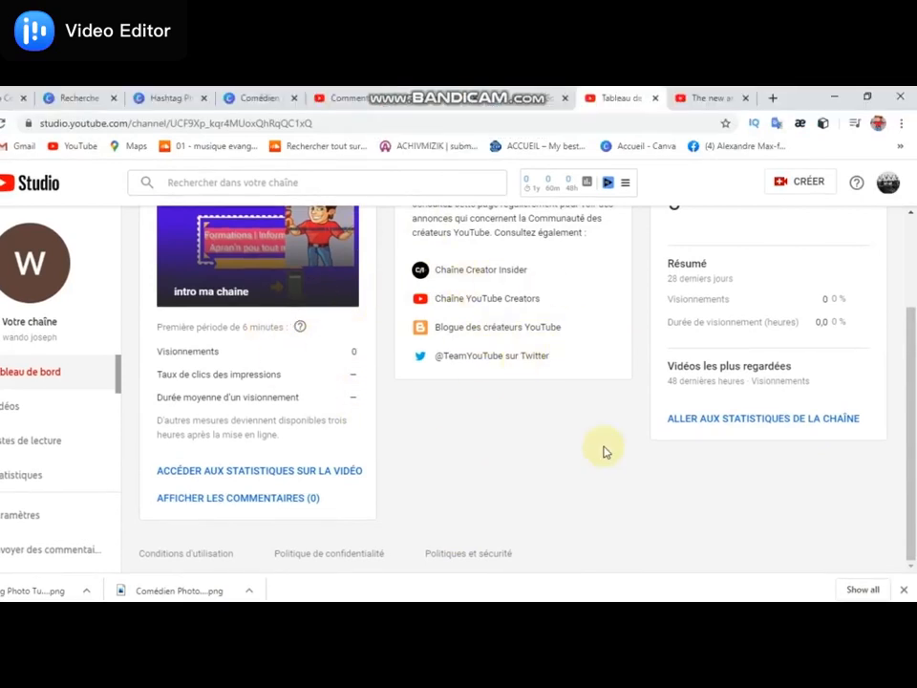
left_click_drag(911, 363, 911, 399)
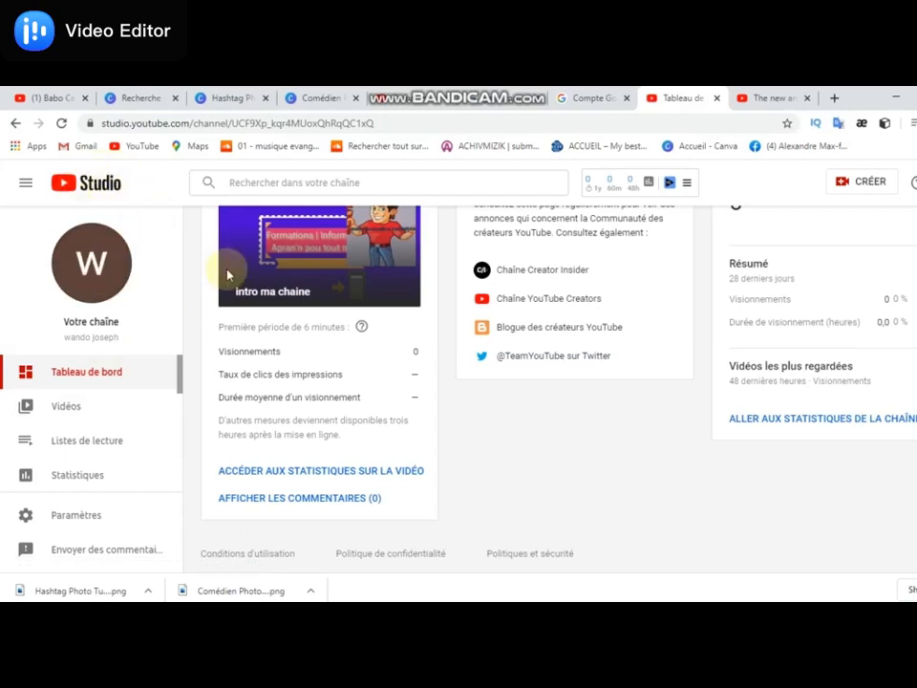
left_click_drag(914, 321, 911, 223)
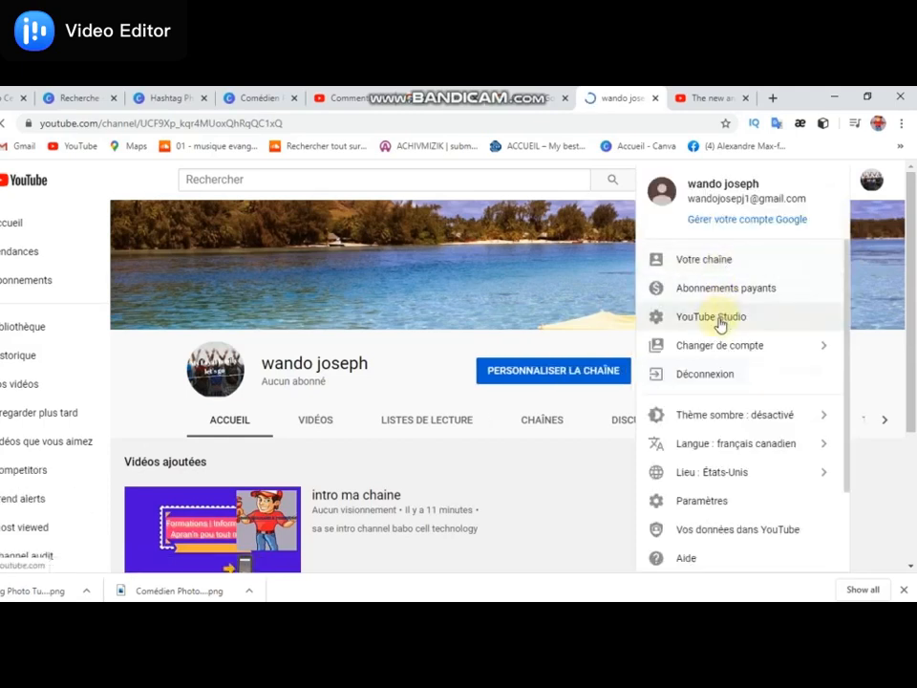
left_click(720, 323)
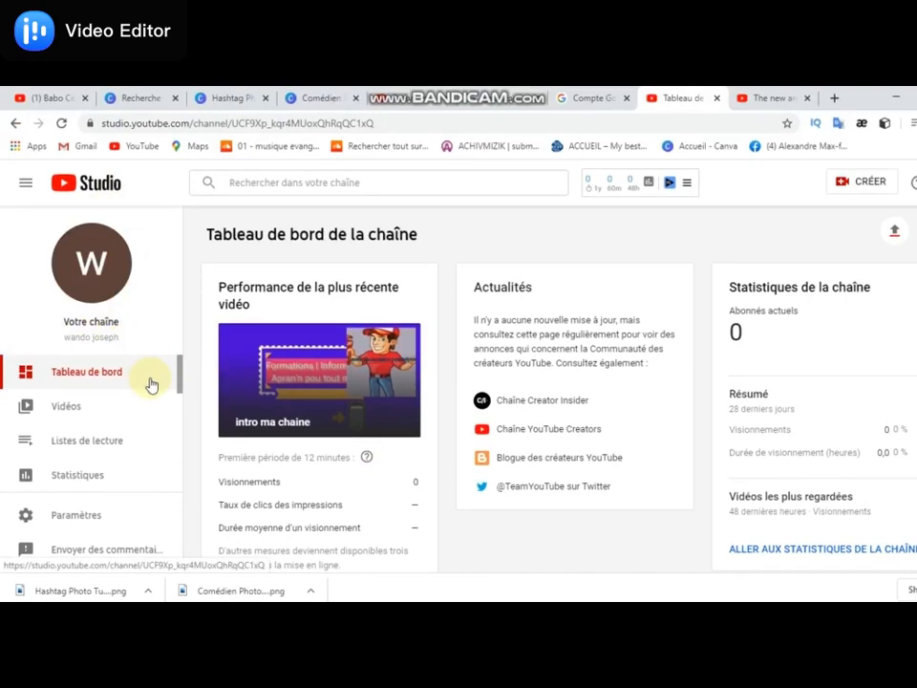
mouse_move(179, 372)
left_mouse_down()
mouse_move(186, 403)
mouse_move(185, 361)
mouse_move(180, 478)
mouse_move(184, 374)
left_mouse_up()
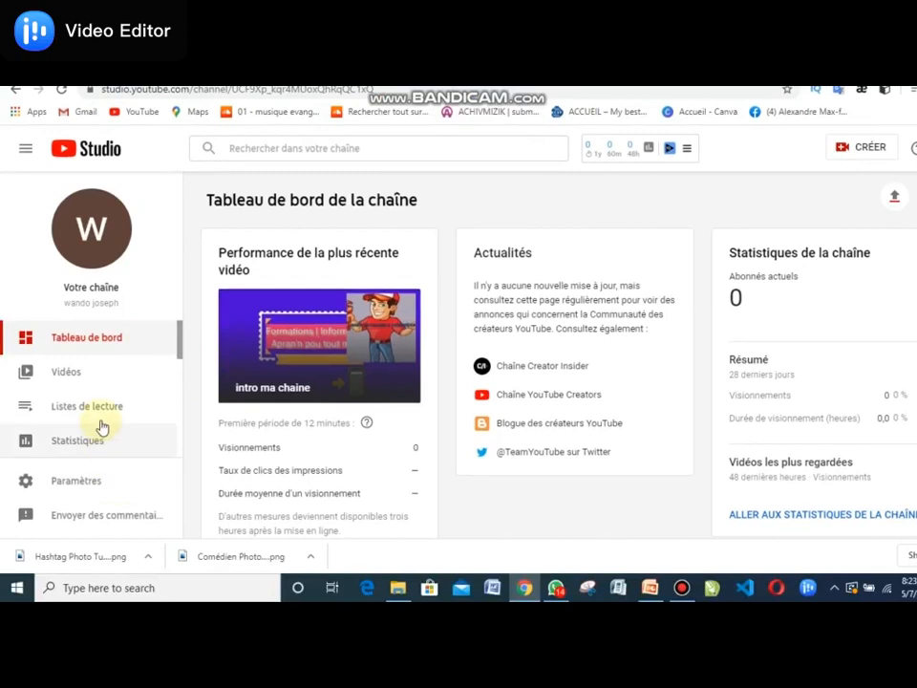
Step: Open the channel settings and choose USD – dollar des États-Unis as the default currency
left_click(69, 489)
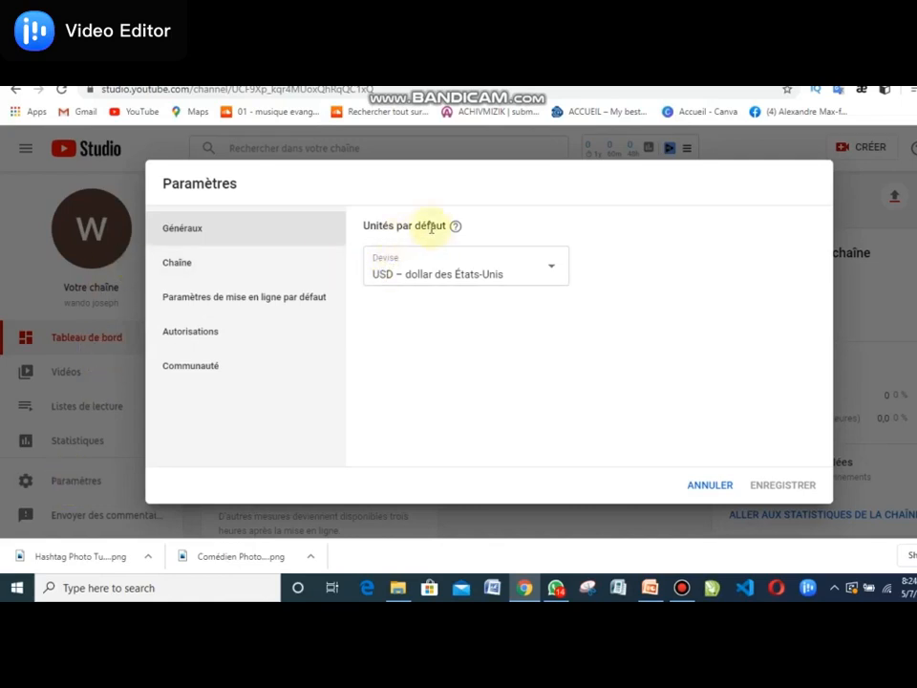
left_click(550, 274)
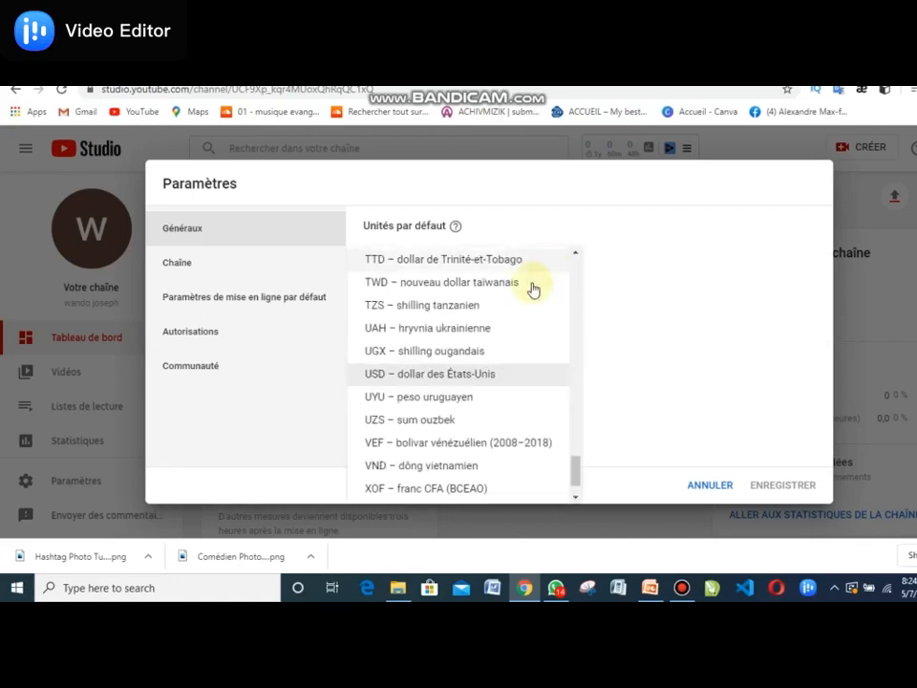
left_click(421, 377)
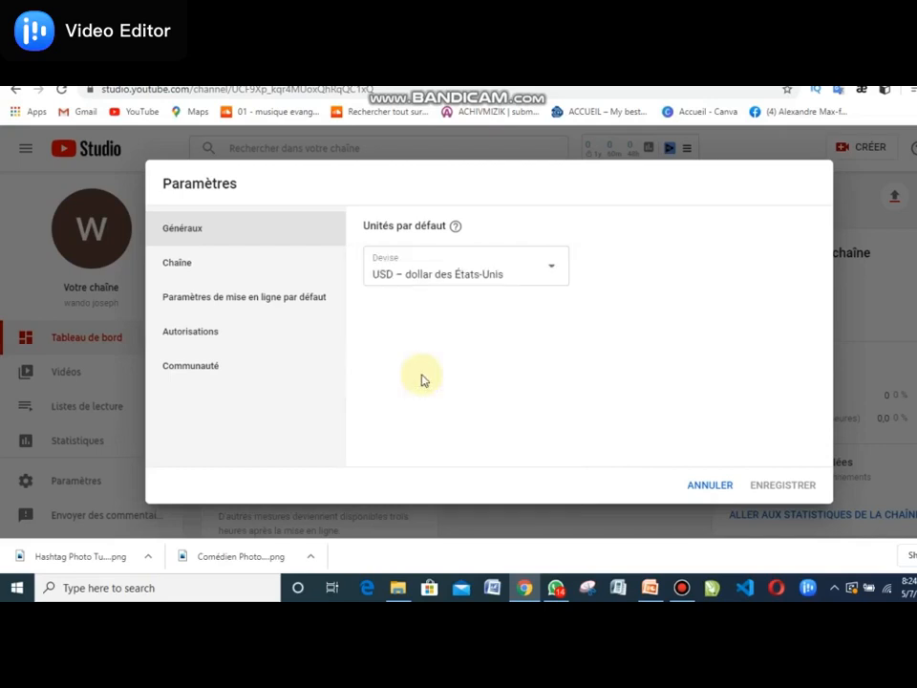
Step: Add the keywords information, formation and tech to the channel's general information
left_click(226, 264)
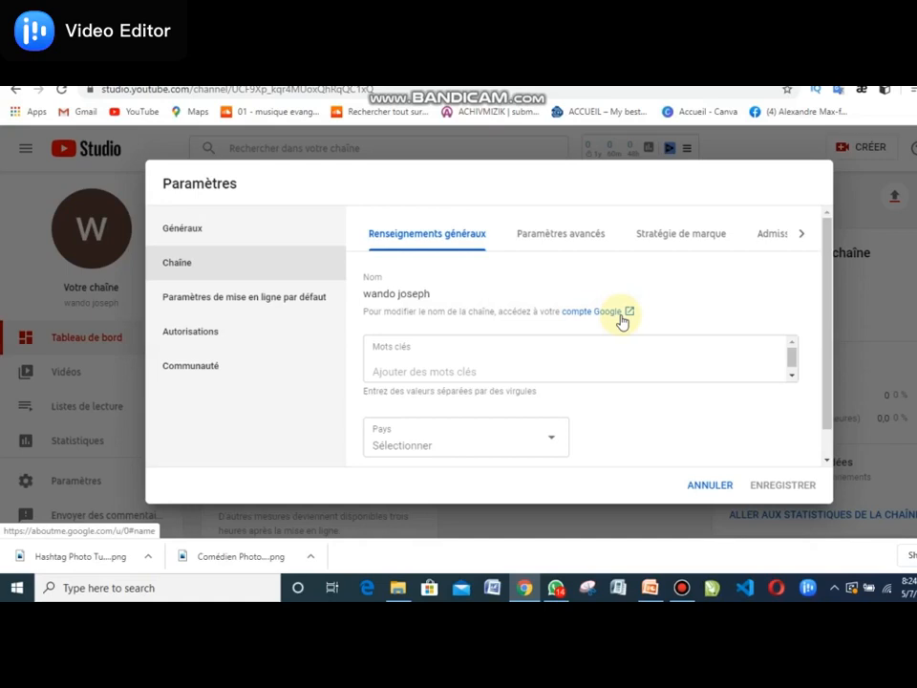
left_click(485, 372)
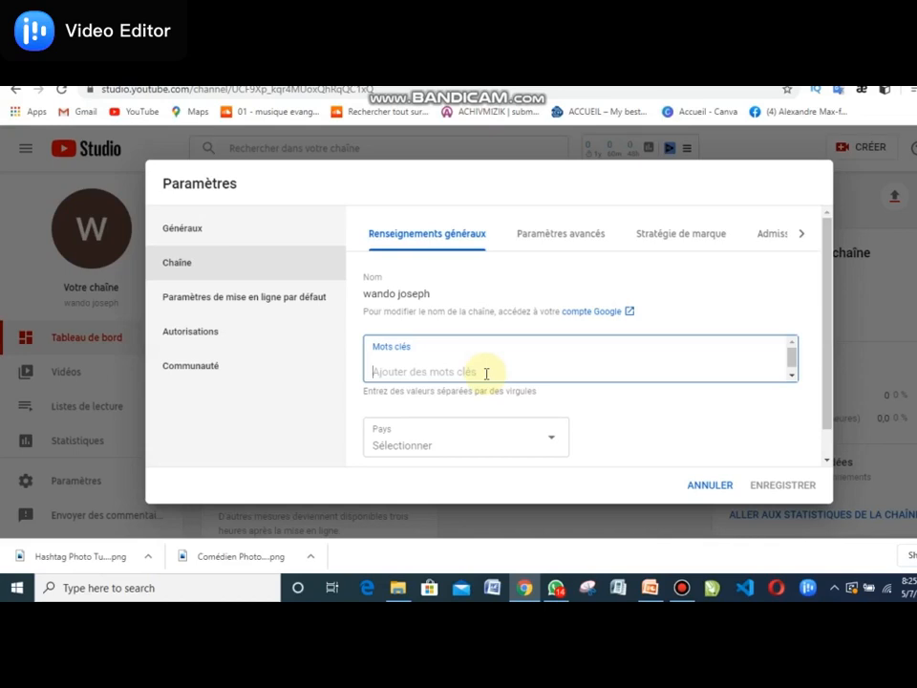
type("information,")
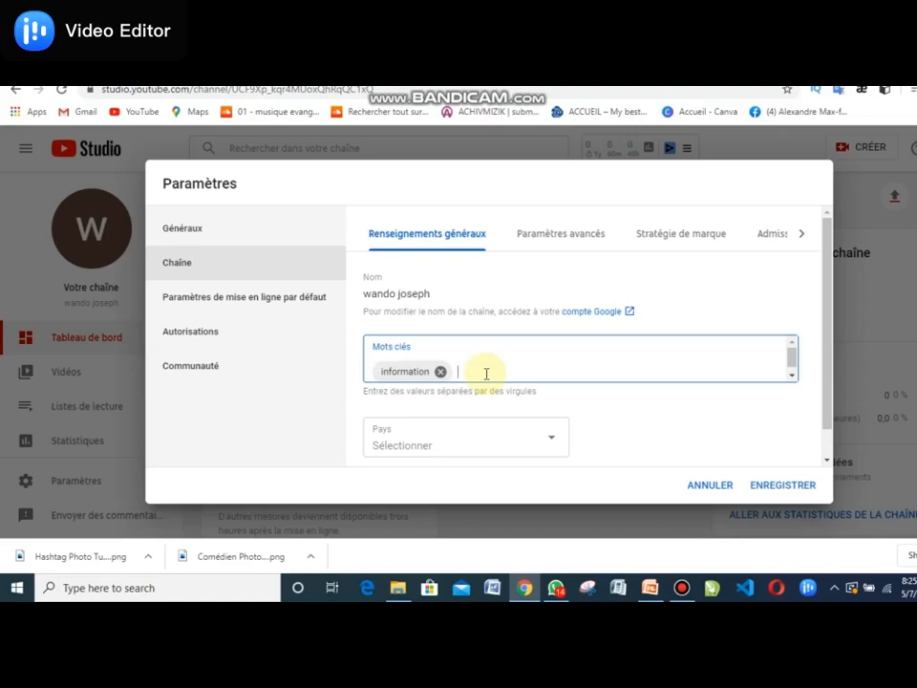
key("BackSpace")
type("far,")
key("BackSpace")
type("mkpati")
type("on")
key("BackSpace")
key("BackSpace")
key("BackSpace")
key("BackSpace")
key("BackSpace")
key("BackSpace")
key("BackSpace")
key("BackSpace")
key("BackSpace")
key("BackSpace")
type("ormation")
key("Return")
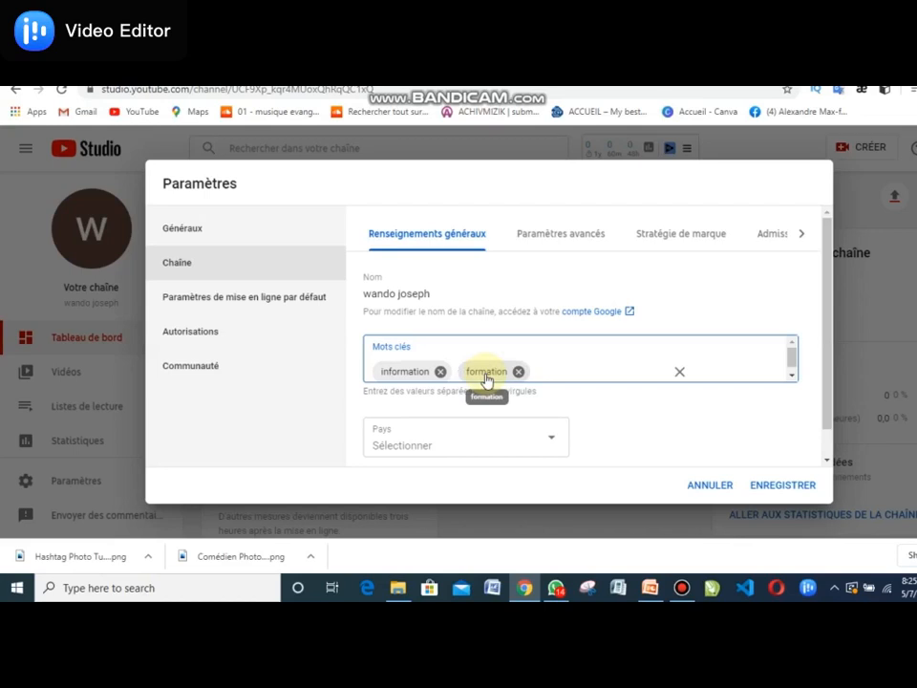
type("tech")
key("Return")
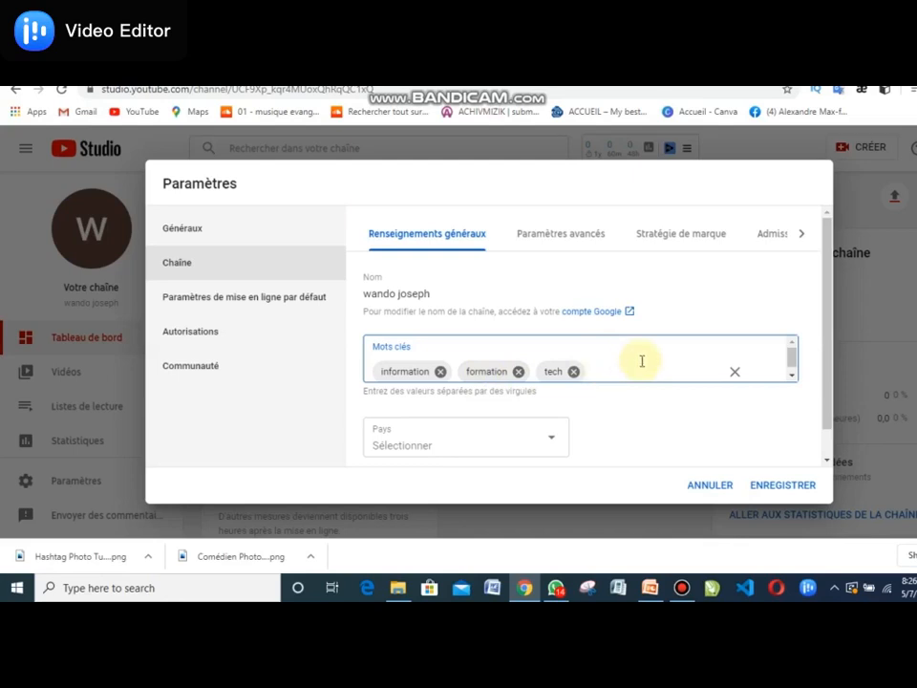
Step: Set the channel's country to États-Unis
left_click_drag(804, 281, 798, 358)
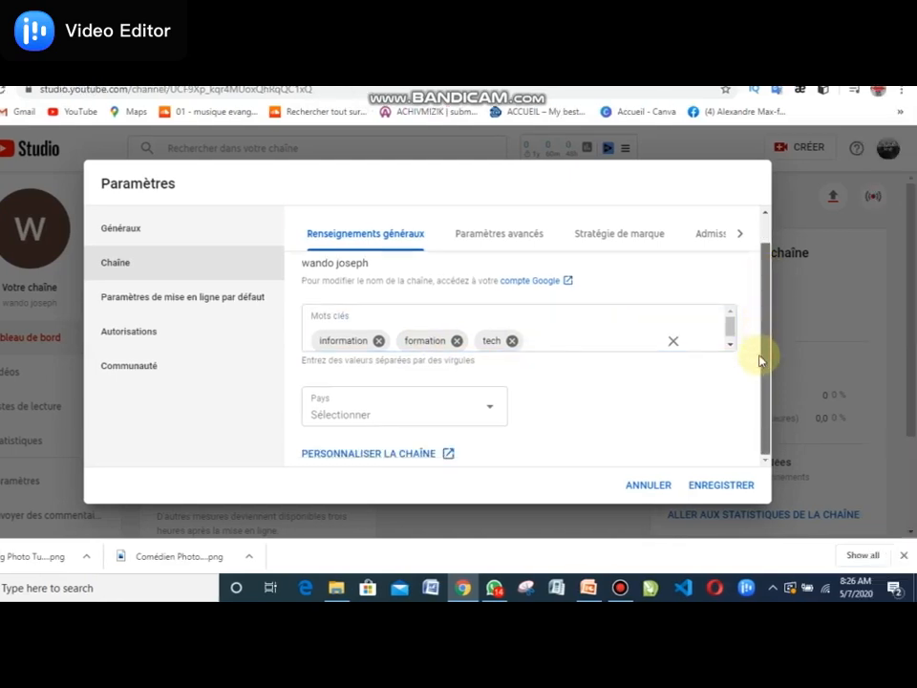
left_click(486, 414)
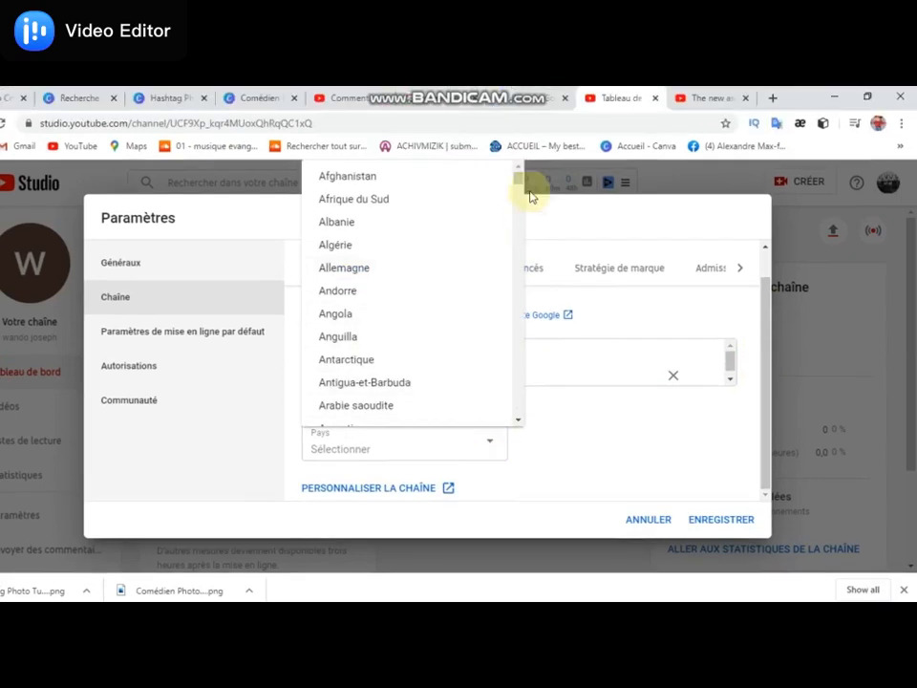
left_click_drag(521, 180, 517, 248)
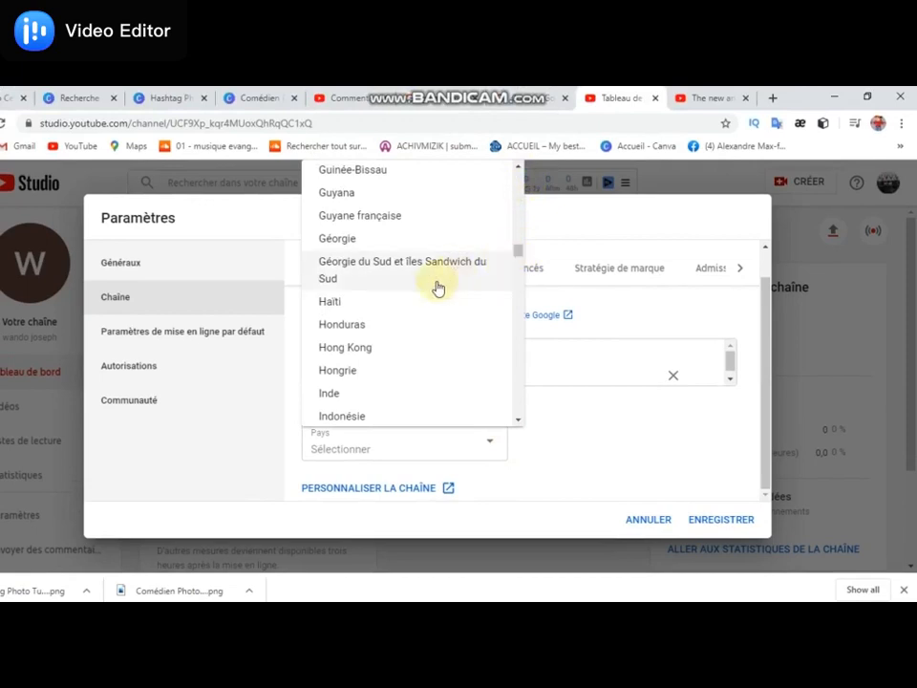
left_click_drag(519, 251, 521, 280)
left_click_drag(520, 282, 520, 230)
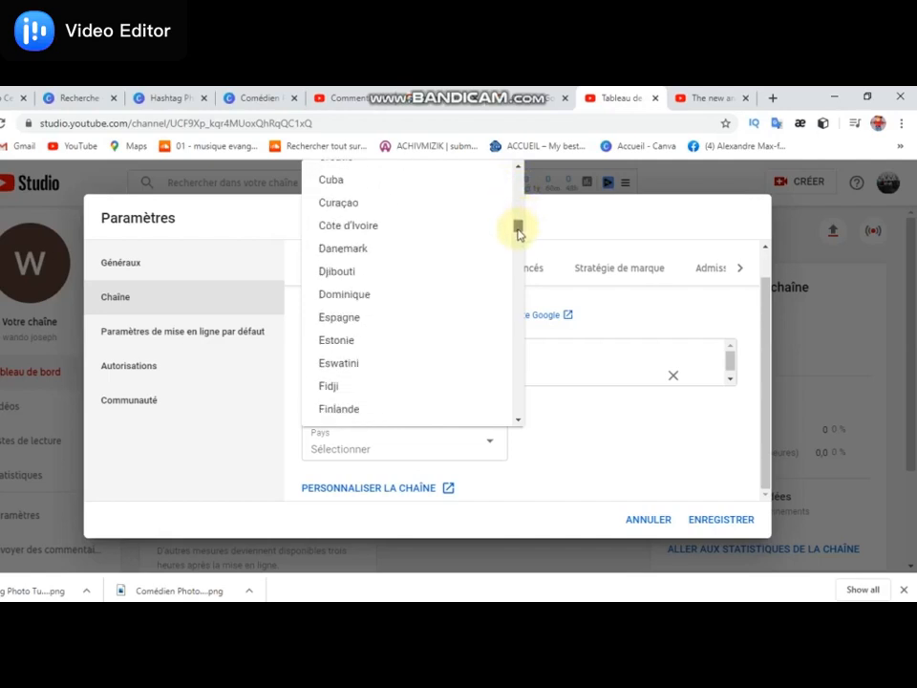
left_click_drag(519, 234, 519, 420)
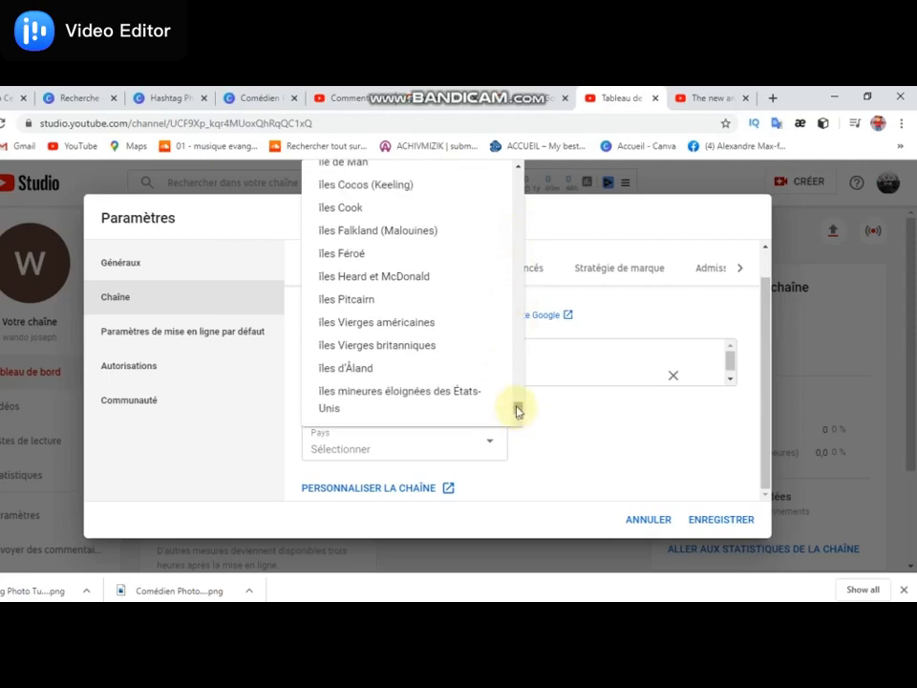
mouse_move(516, 410)
left_mouse_down()
mouse_move(518, 403)
mouse_move(518, 411)
left_mouse_up()
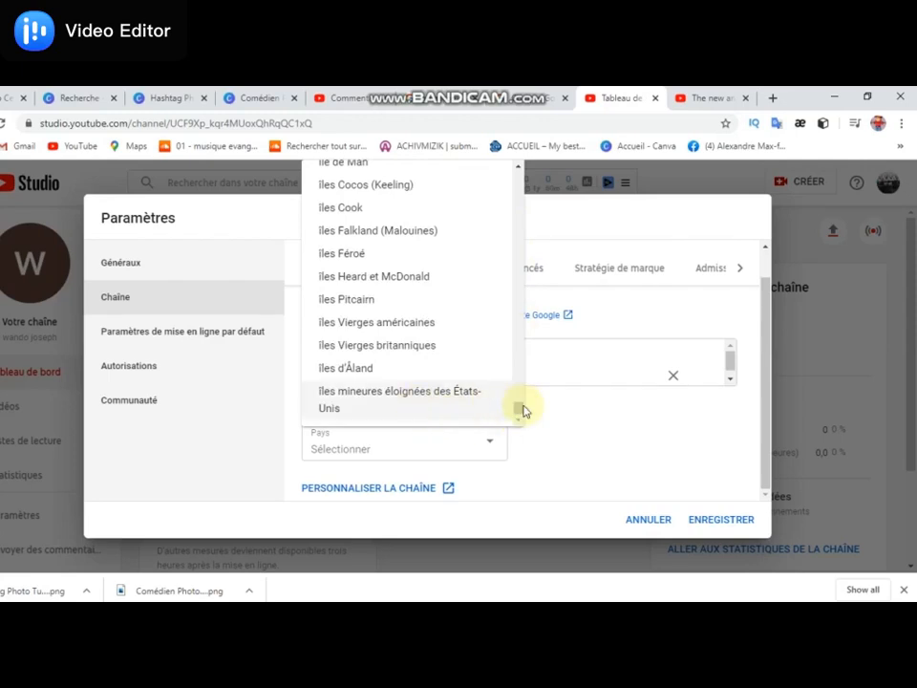
scroll(519, 409, "up", 5)
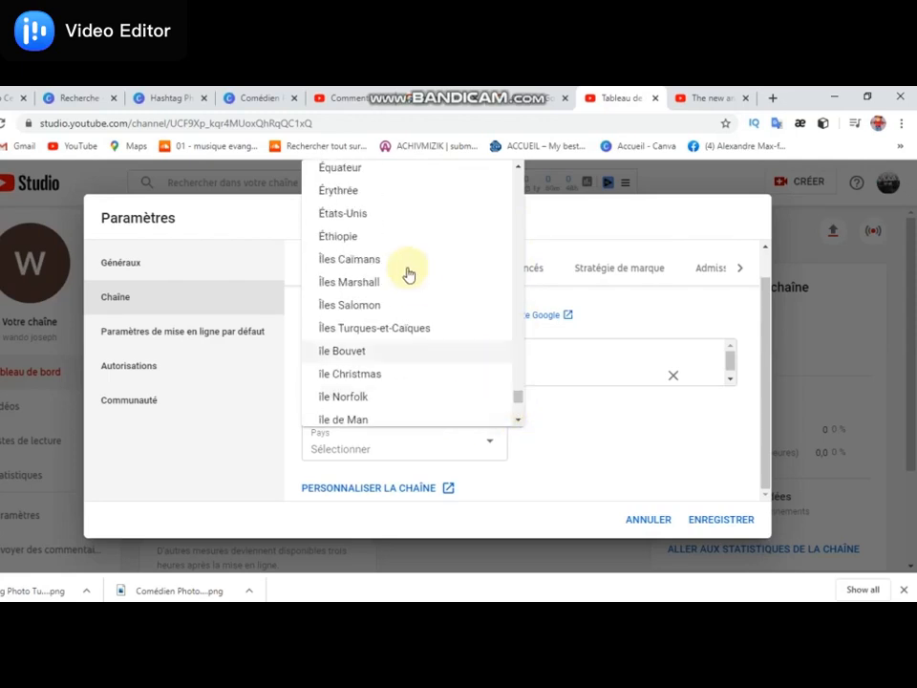
left_click(377, 213)
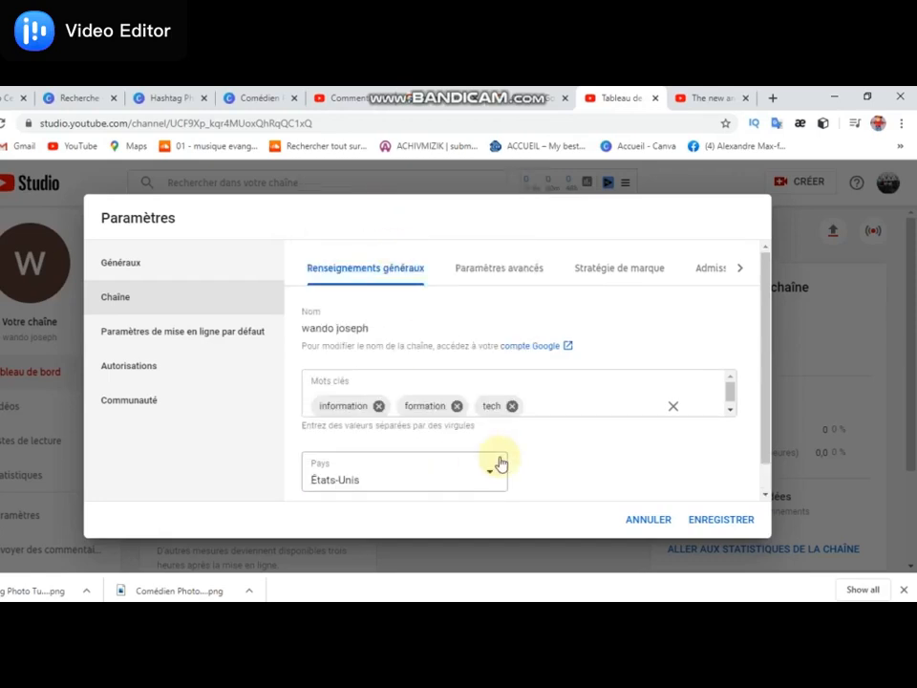
left_click_drag(765, 409, 766, 446)
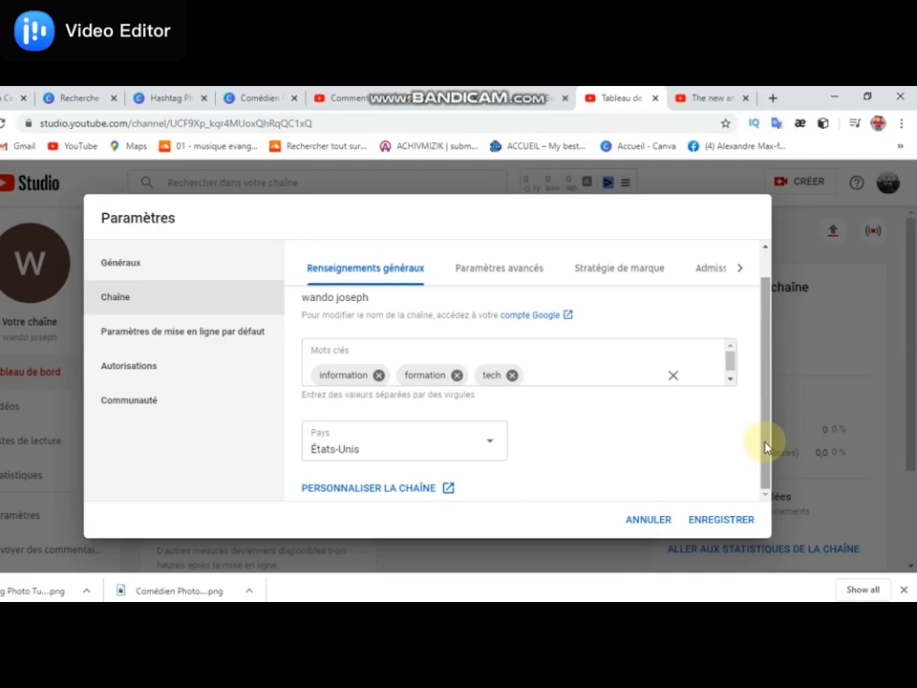
Step: In the channel's advanced settings, define the channel as not intended for children
left_click(509, 269)
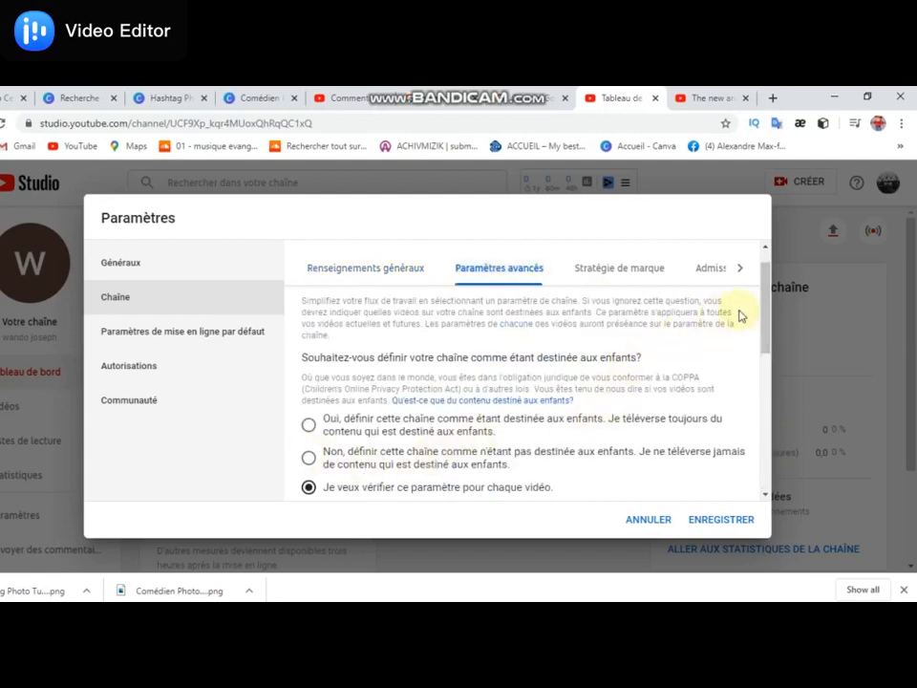
left_click_drag(764, 309, 767, 331)
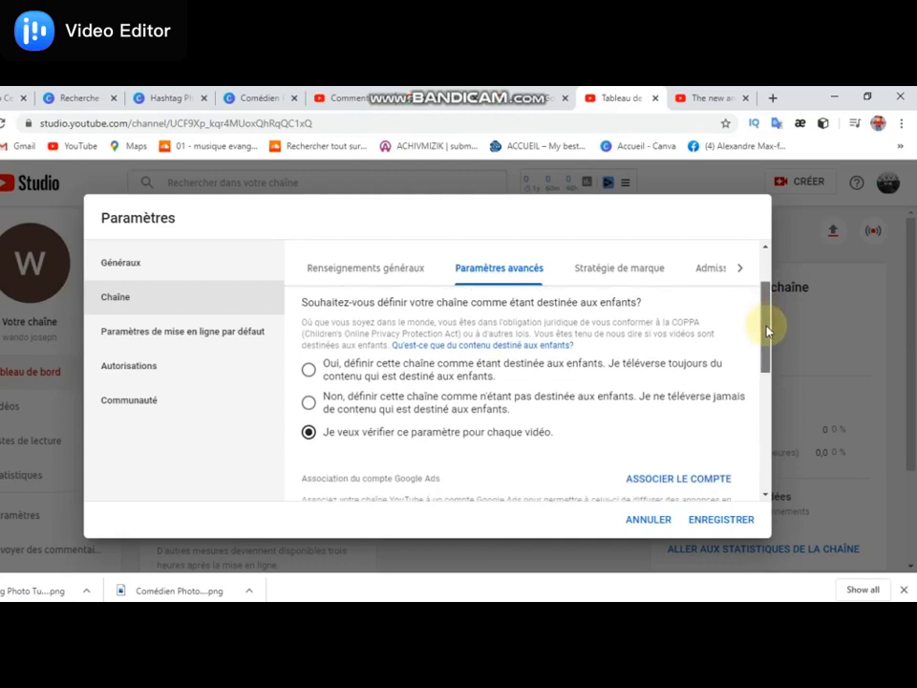
left_click(308, 404)
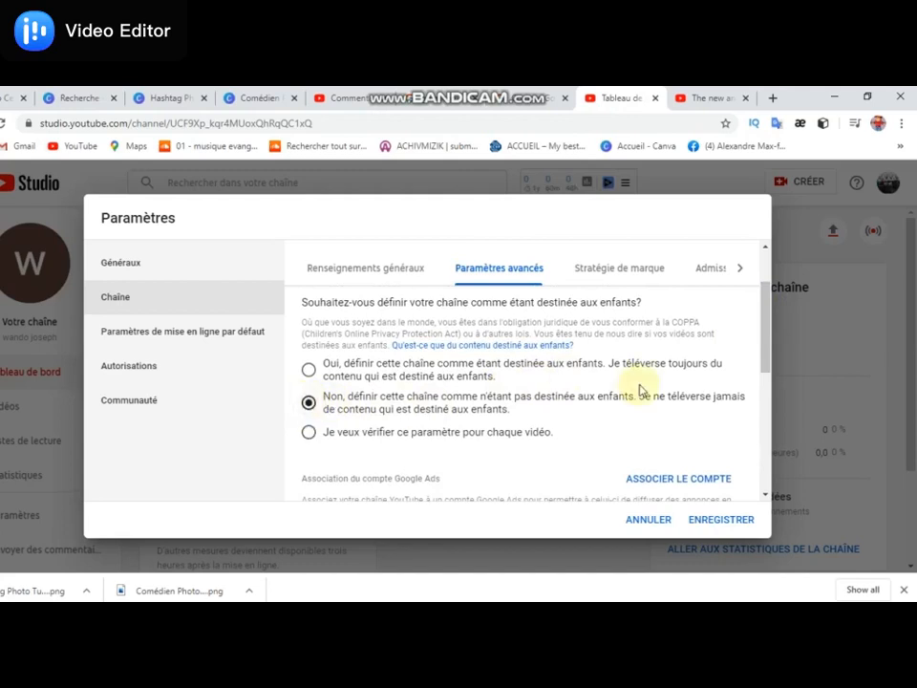
Step: Review the channel's advertising options, video watermark branding and feature eligibility
left_click_drag(766, 318, 761, 452)
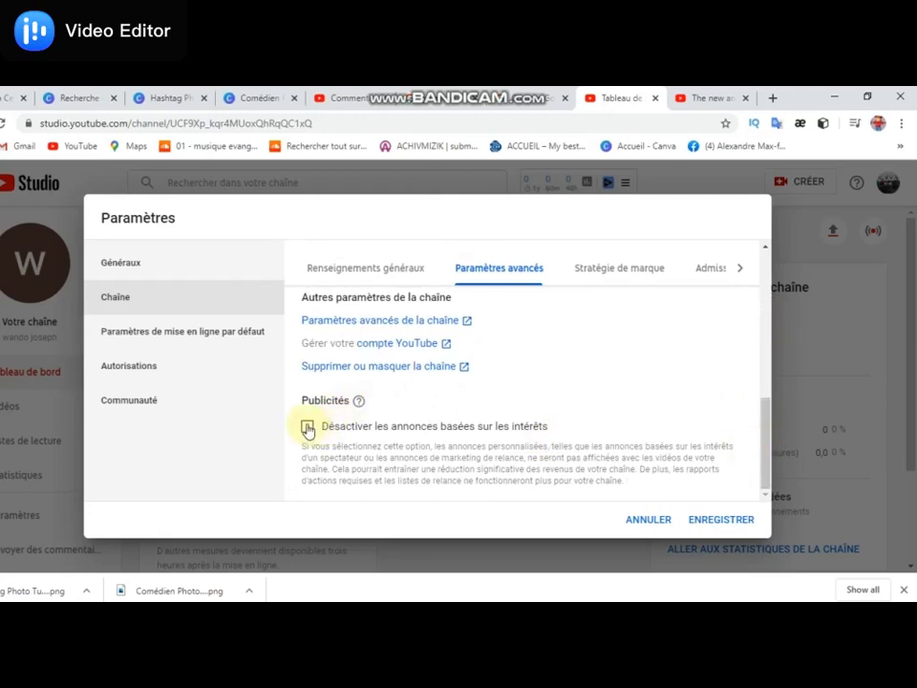
left_click(620, 272)
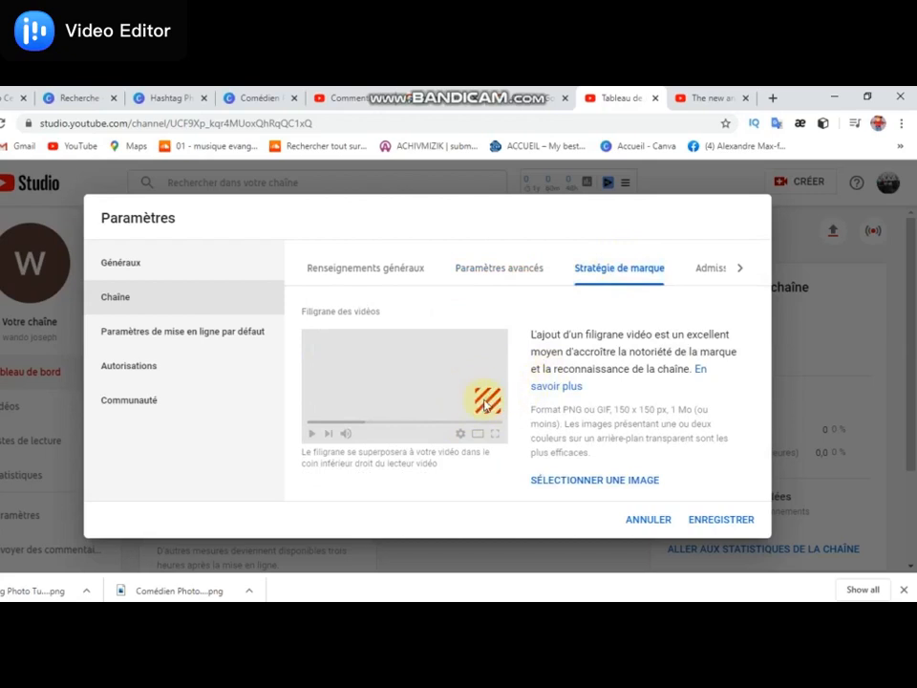
left_click(715, 271)
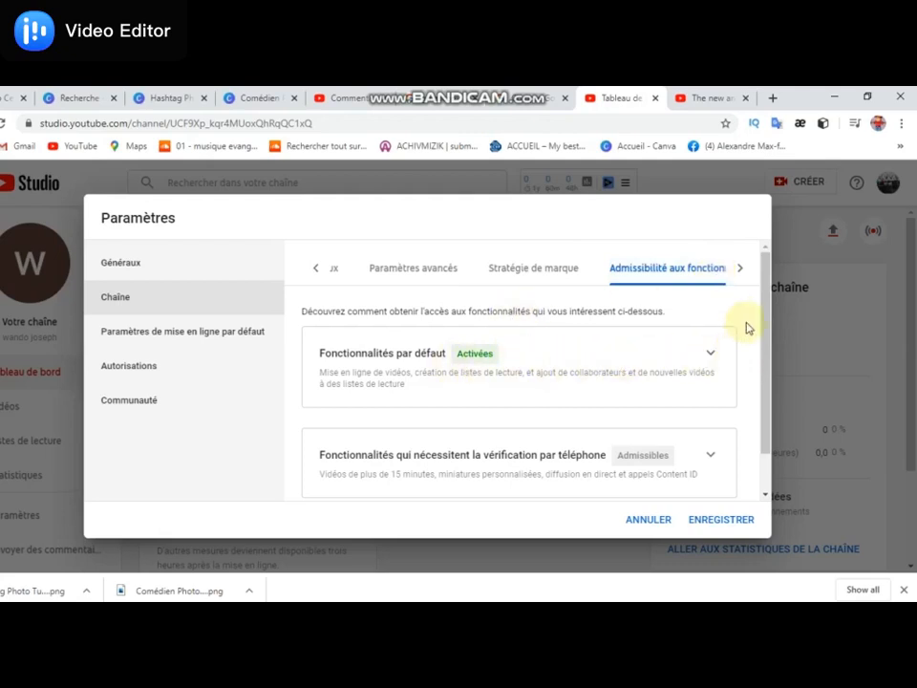
left_click_drag(763, 326, 757, 383)
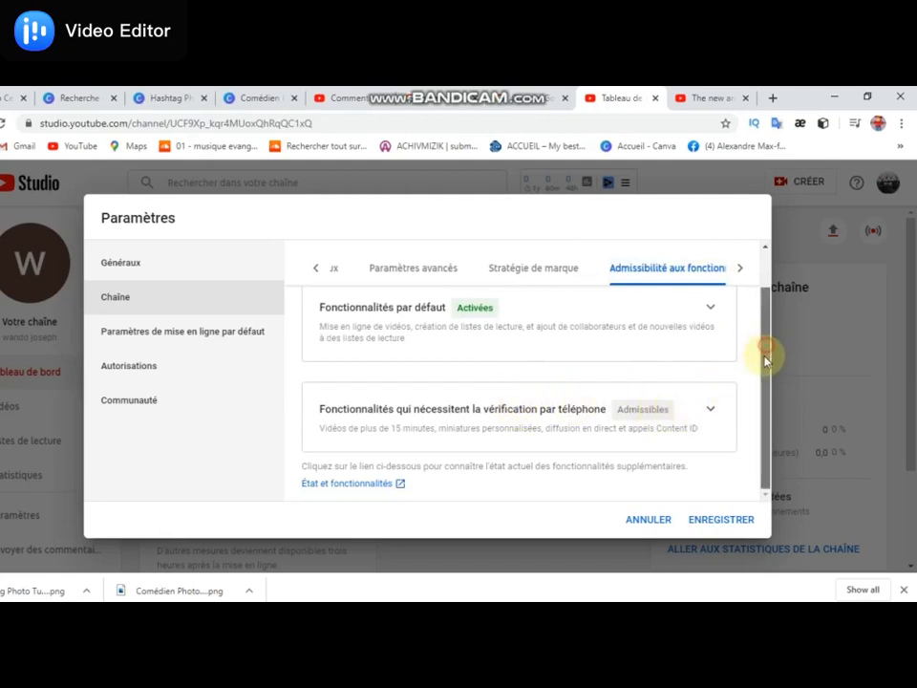
left_click(740, 267)
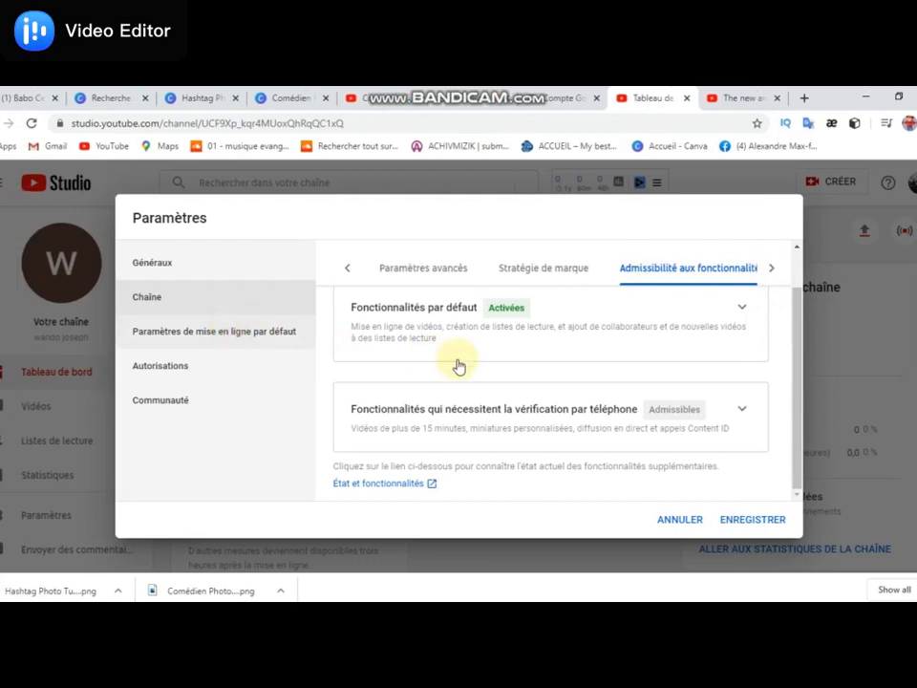
Step: Set the default visibility for video uploads to Publique
left_click(238, 331)
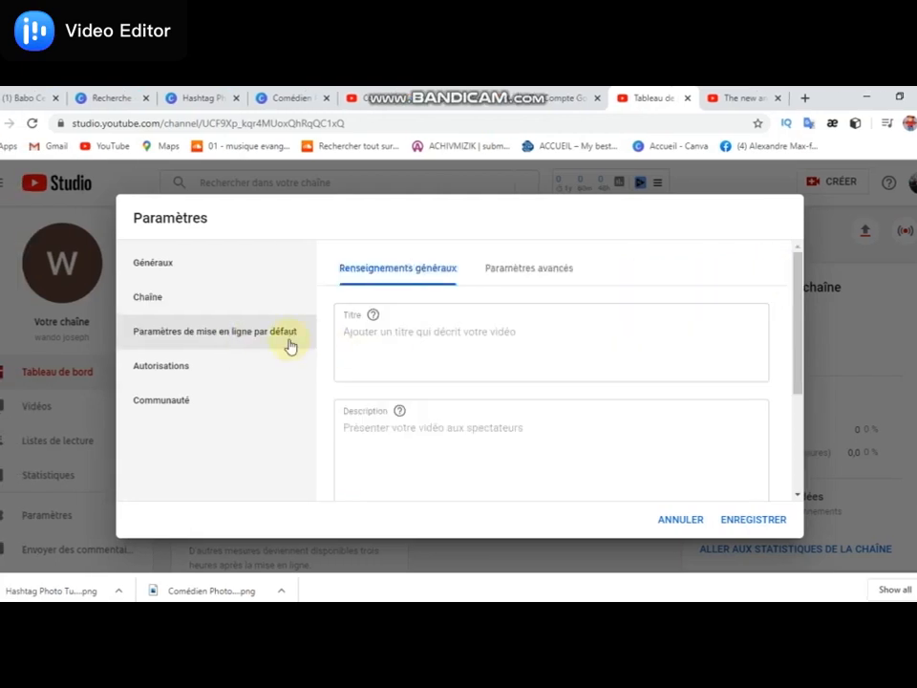
left_click(407, 345)
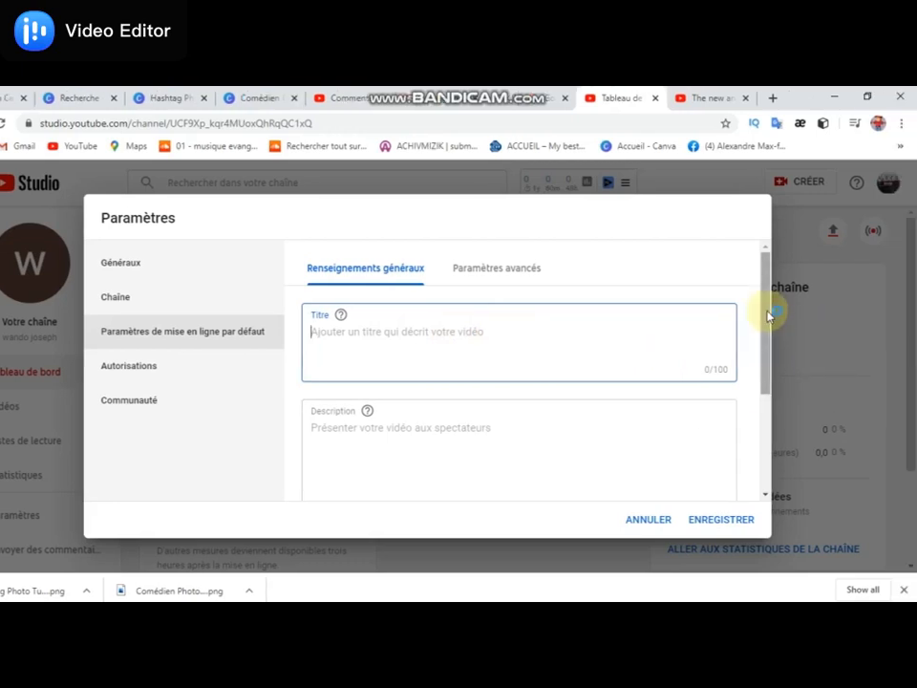
left_click_drag(766, 312, 767, 350)
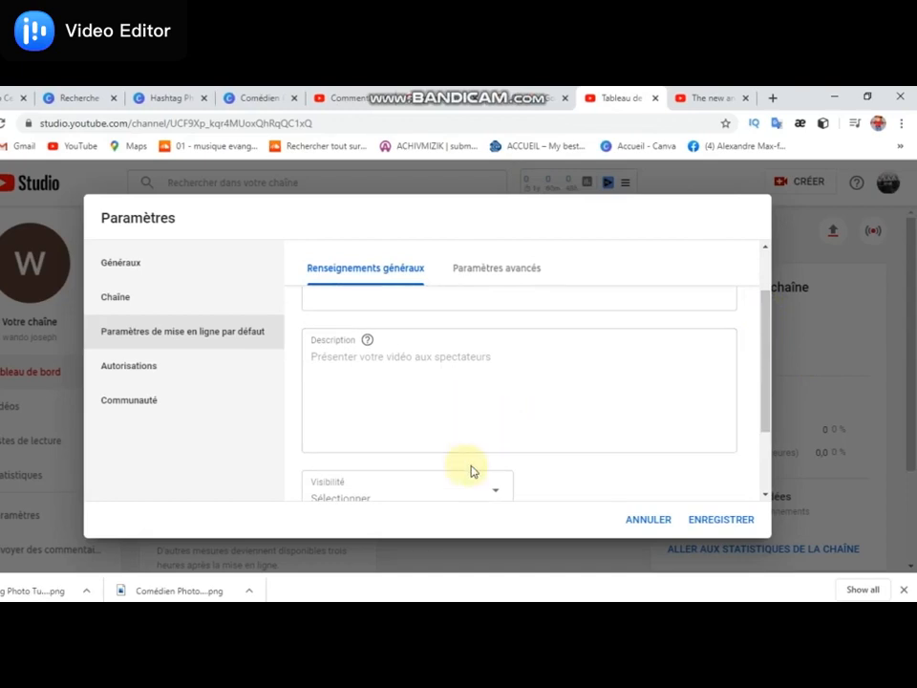
left_click_drag(764, 379, 751, 429)
left_click(498, 400)
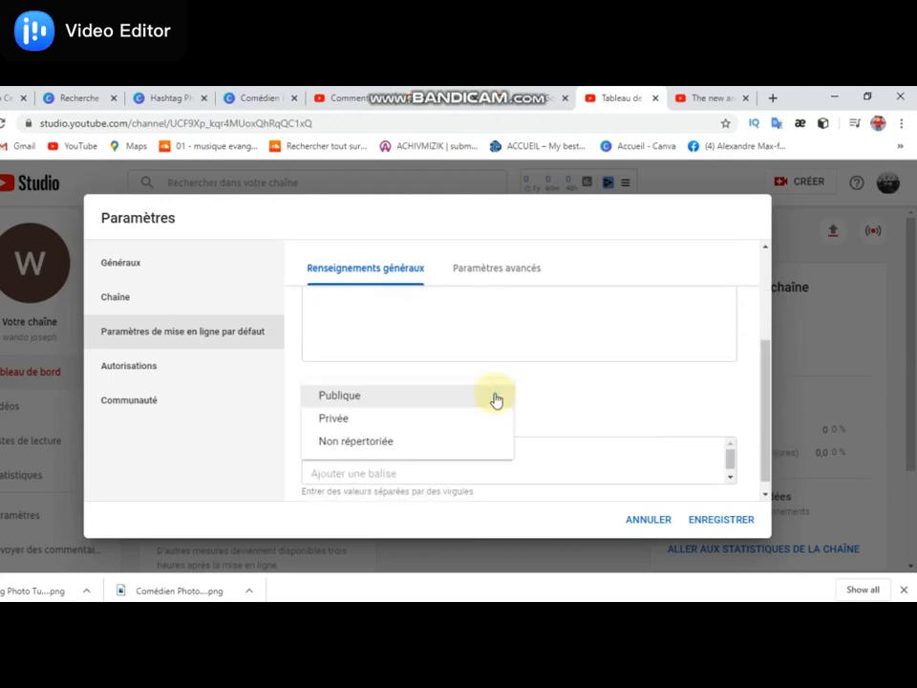
left_click(495, 399)
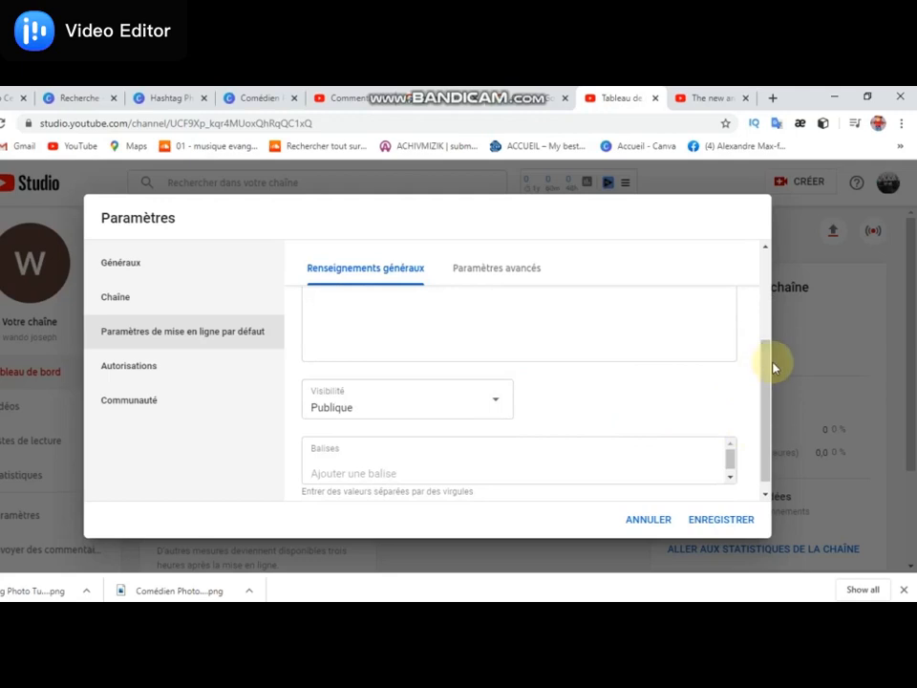
Step: Review the tags option in the default upload settings and the list of people with access to the channel
left_click_drag(769, 364, 770, 405)
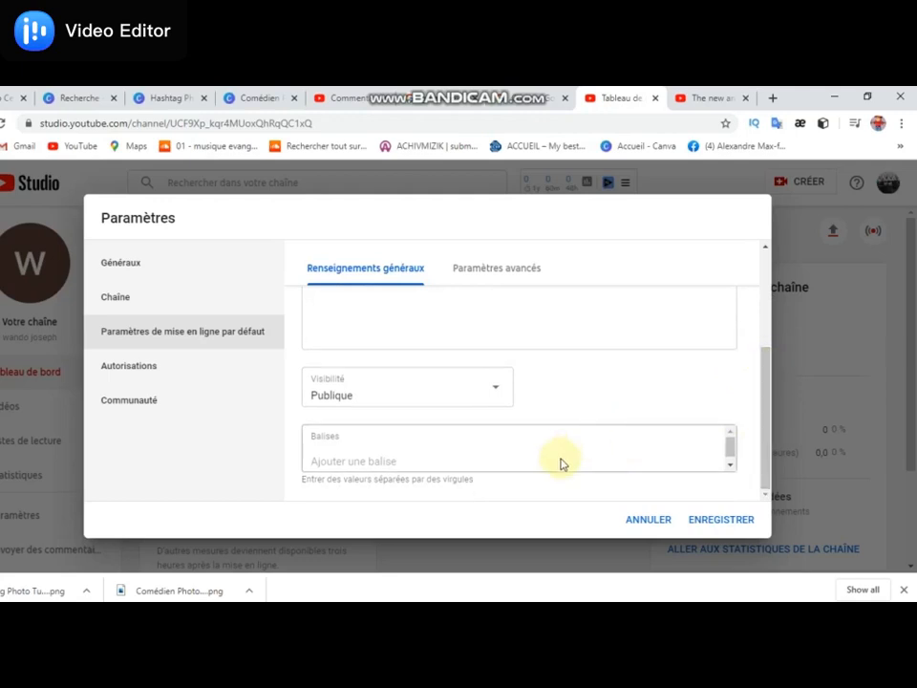
left_click(164, 372)
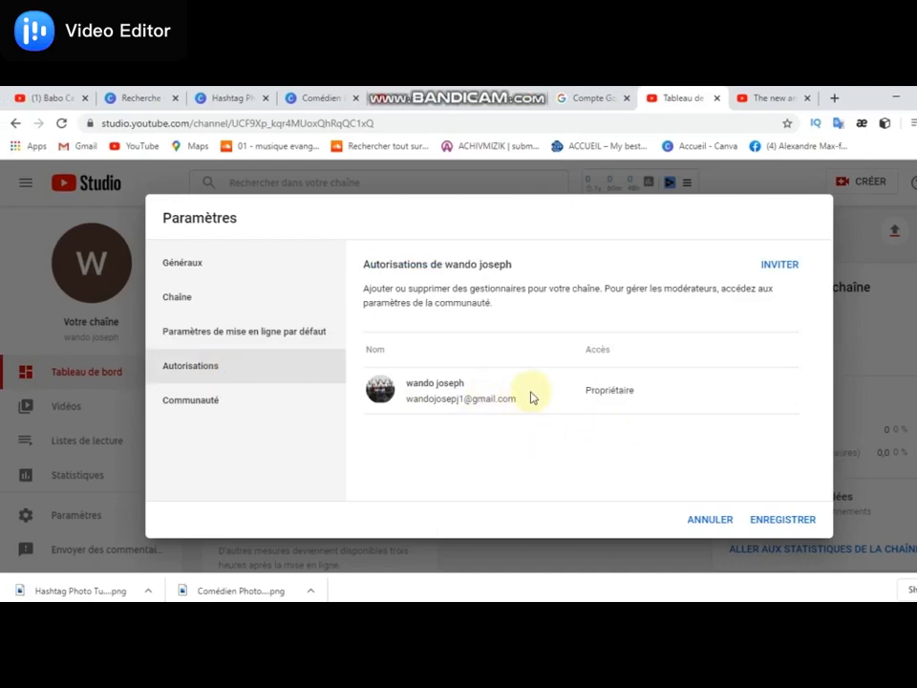
Step: In the community settings' automatic filters, add "love" and "nice" as blocked words
left_click(230, 412)
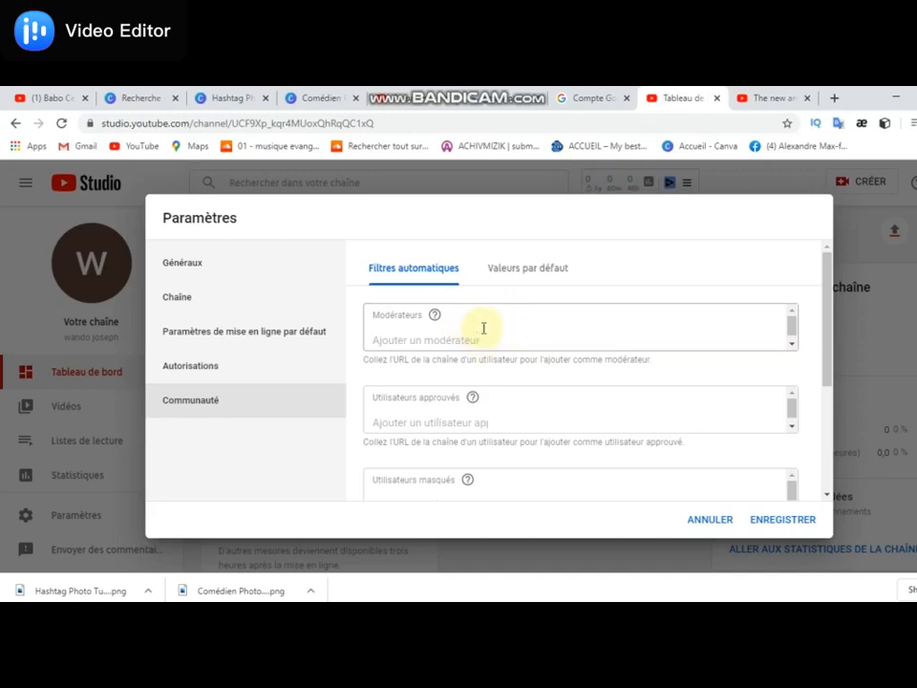
double_click(480, 420)
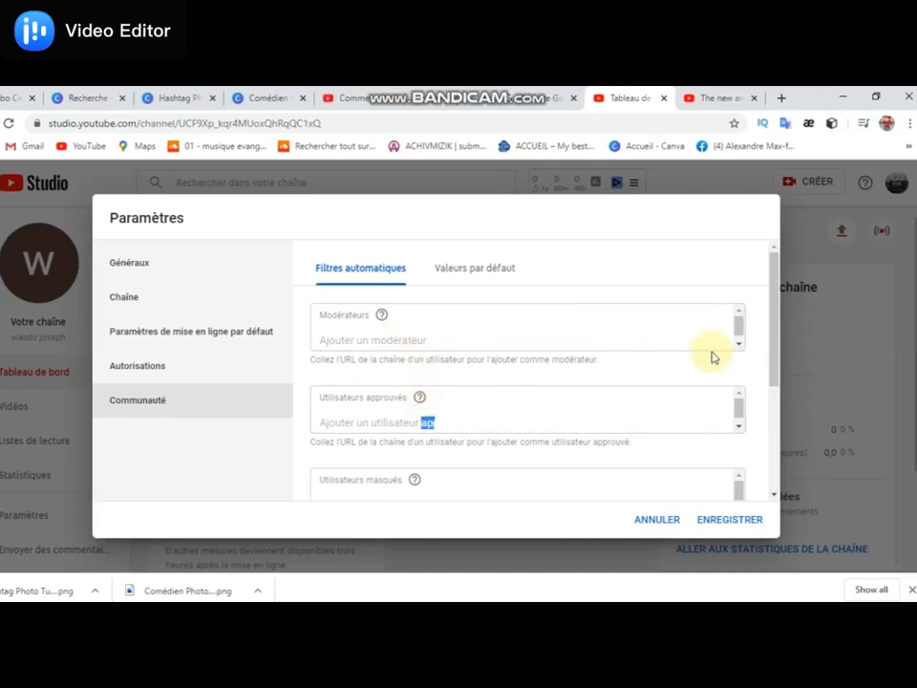
left_click_drag(763, 315, 770, 385)
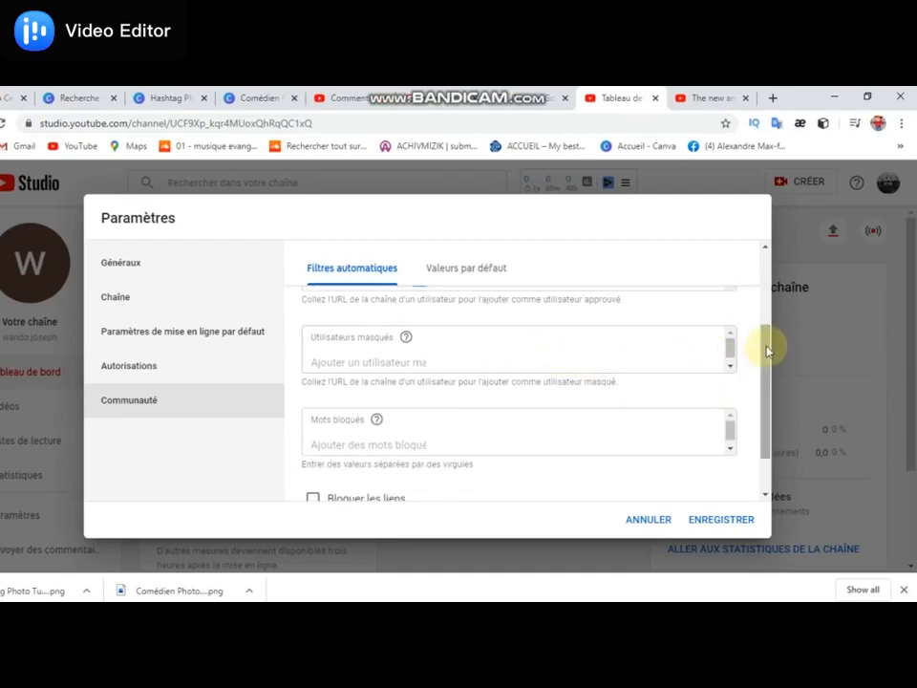
left_click_drag(767, 350, 769, 399)
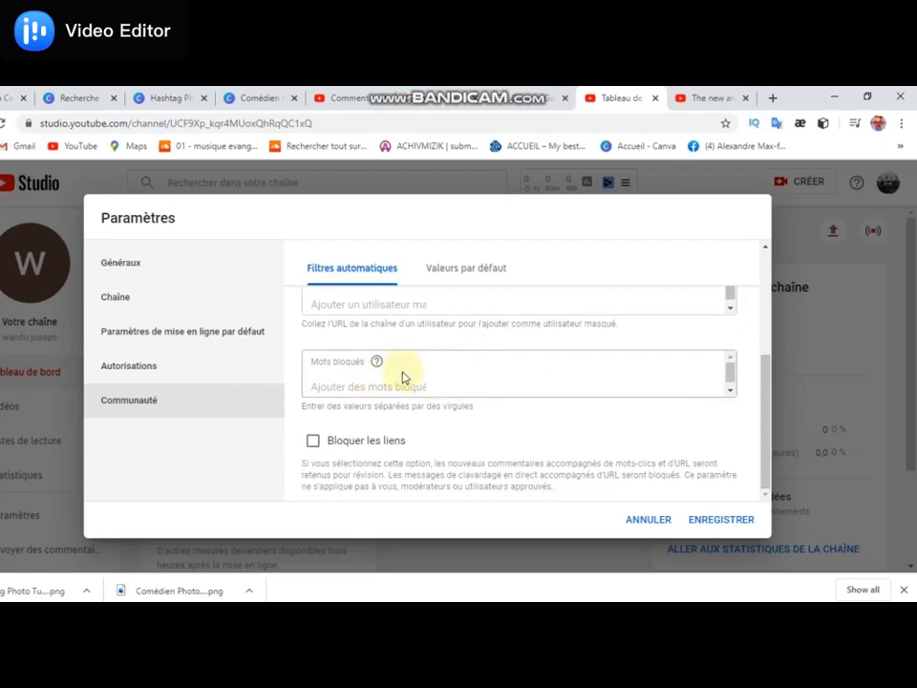
left_click(343, 389)
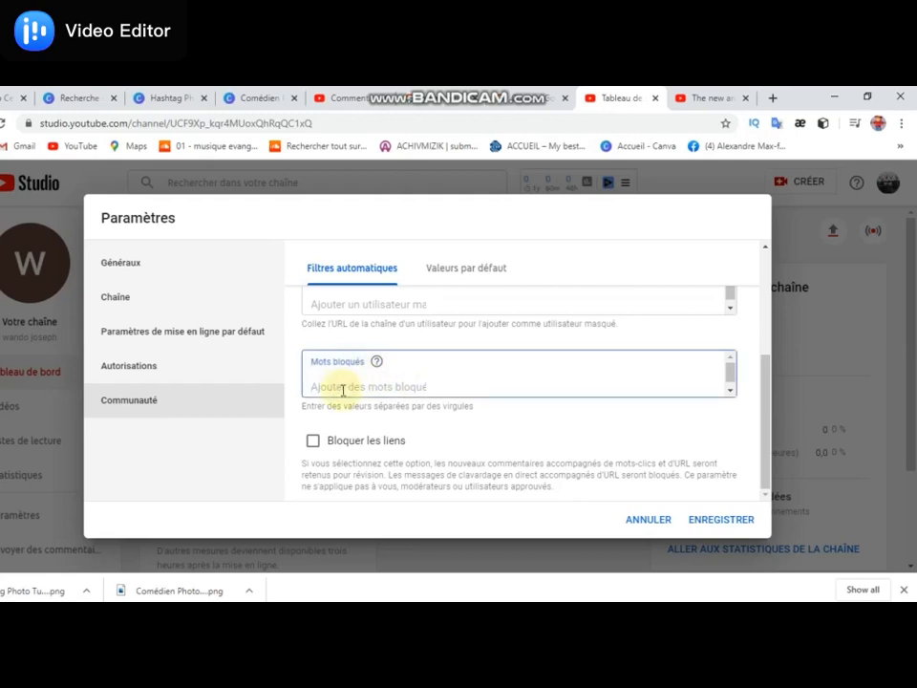
type("love")
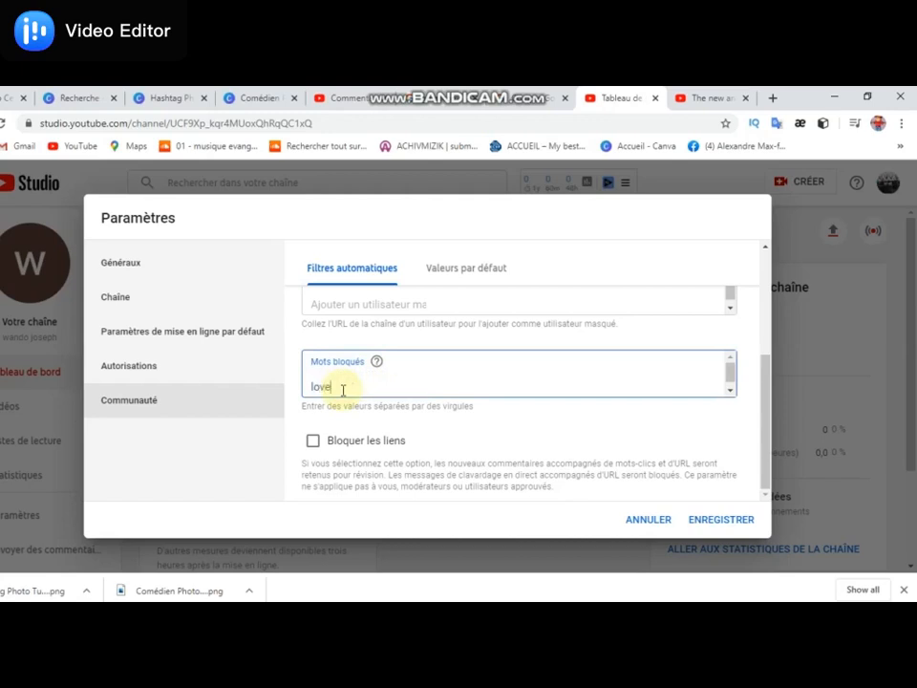
type(",")
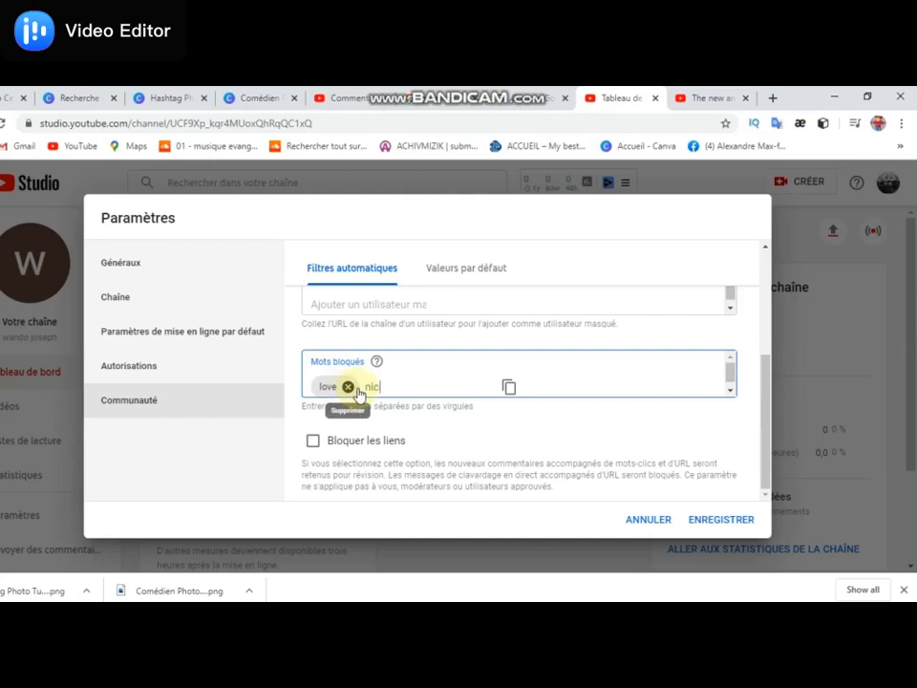
type("nice,")
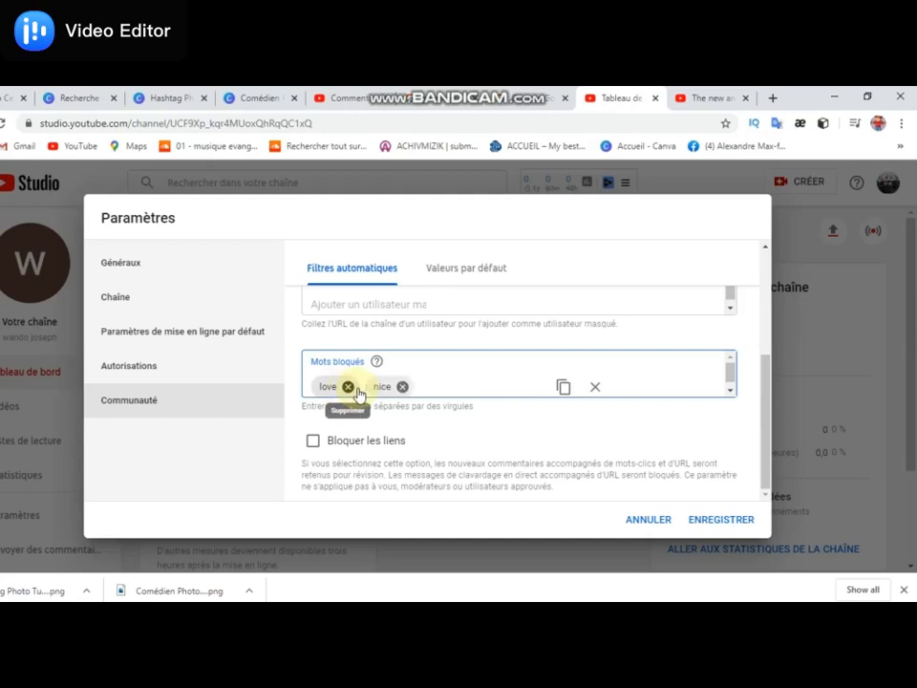
Step: Open the community's default settings for comments and live chat messages
left_click(462, 271)
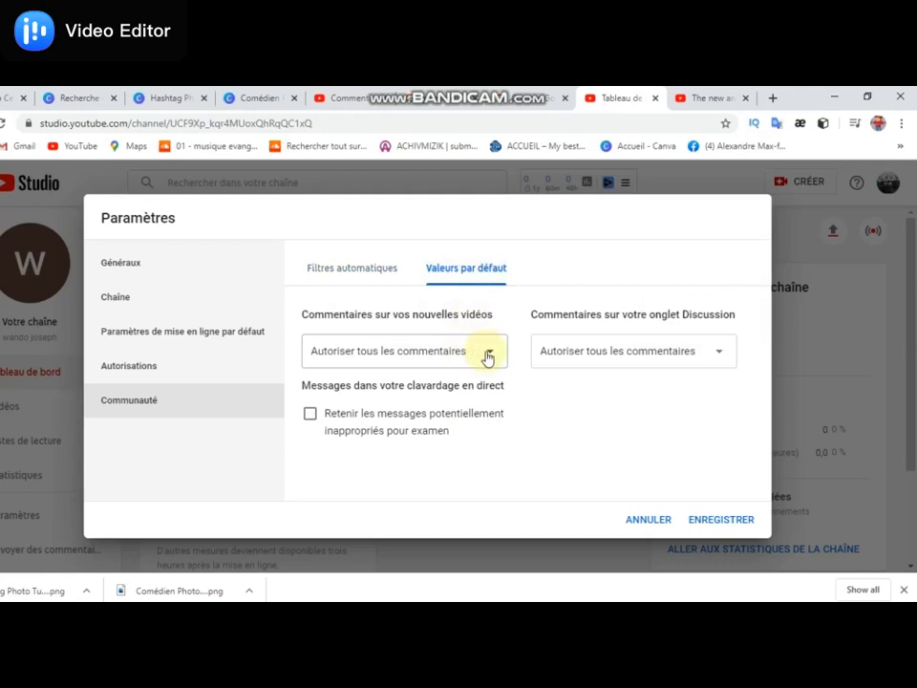